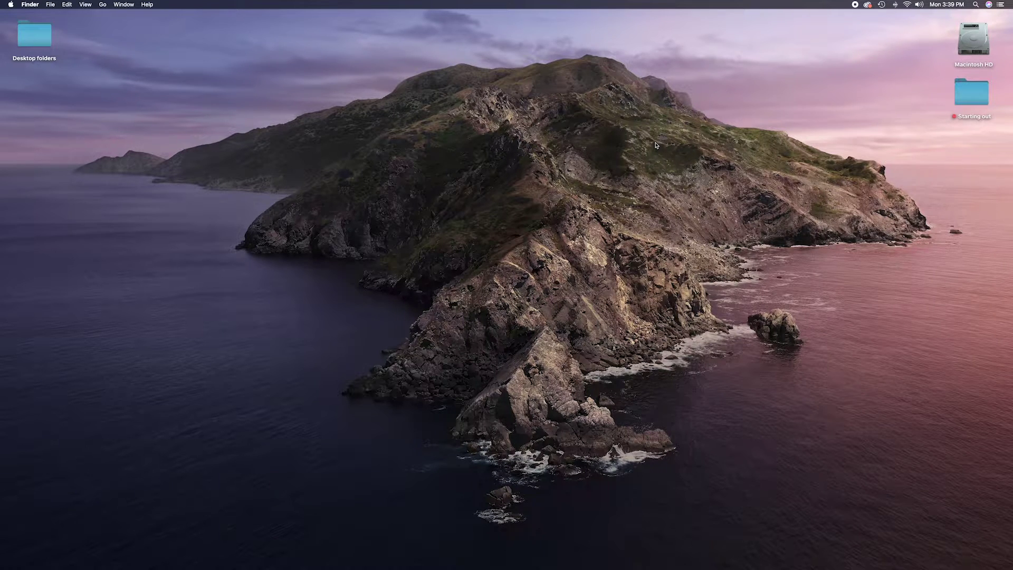
Launch Premiere Pro from the Dock to reach the Home screen's recent projects.
mouse_move(524, 566)
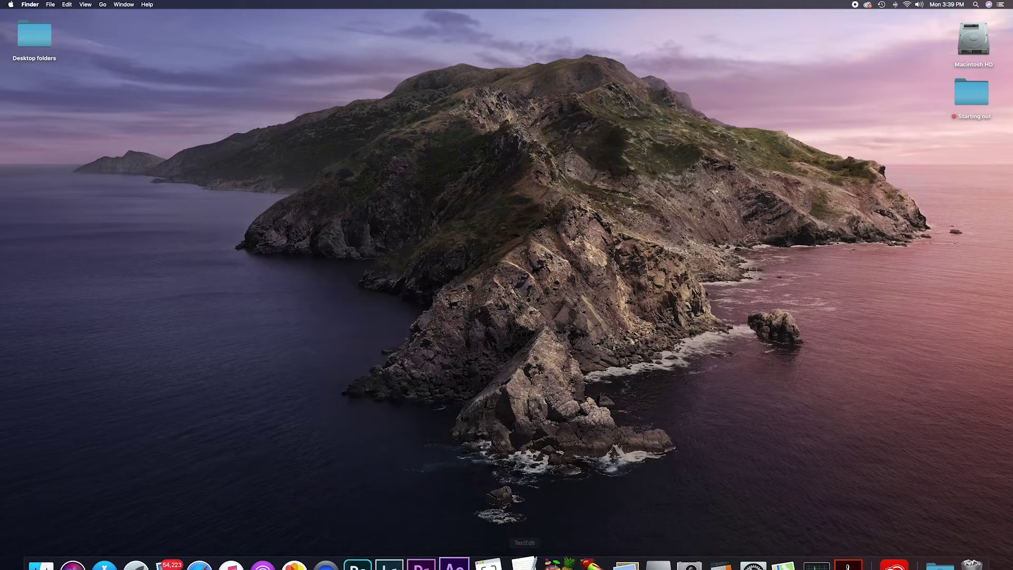
left_click(430, 551)
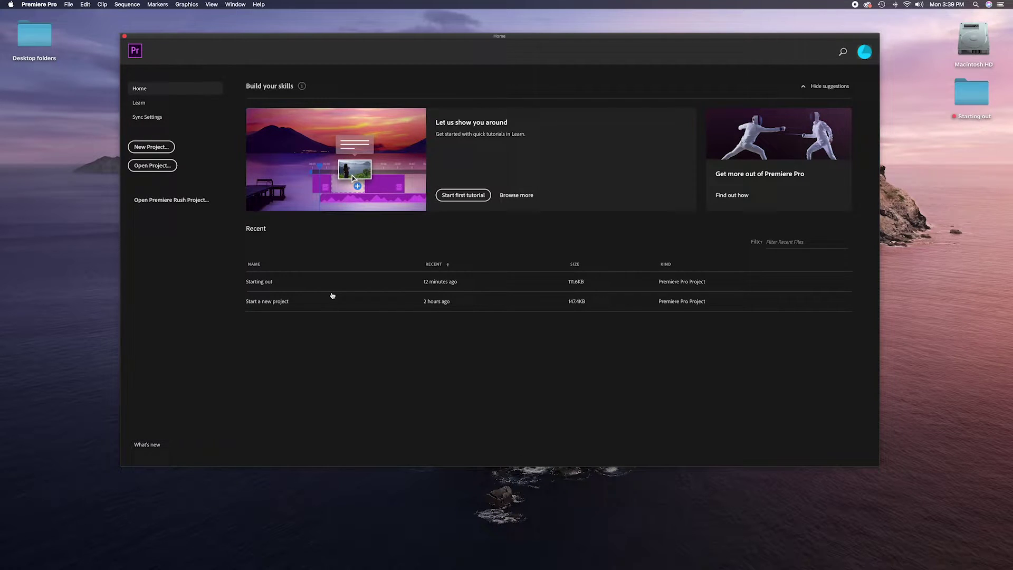
Open the recent 'Starting out' project and focus the Source, Program, Timeline and Project panels.
left_click(328, 282)
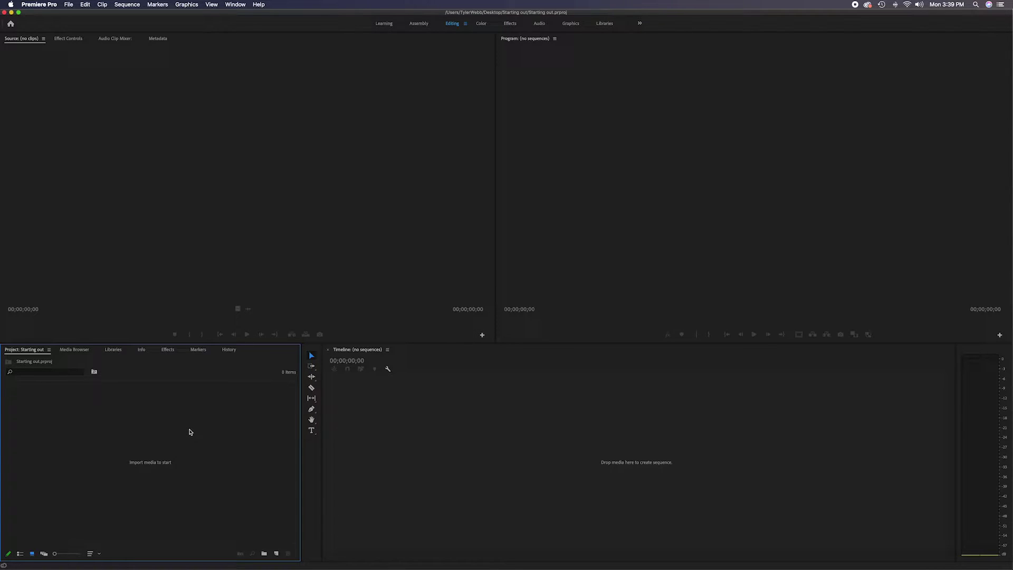
left_click(216, 200)
left_click(609, 227)
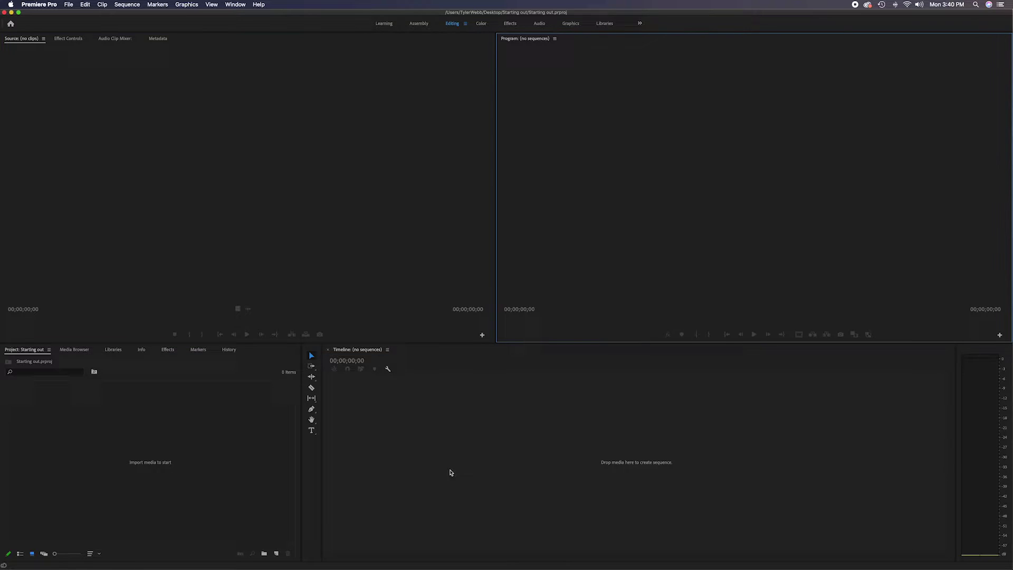
left_click(451, 473)
left_click(225, 463)
Cycle focus again through the Source, Program, Timeline and Project panels, ending on Project.
left_click(270, 238)
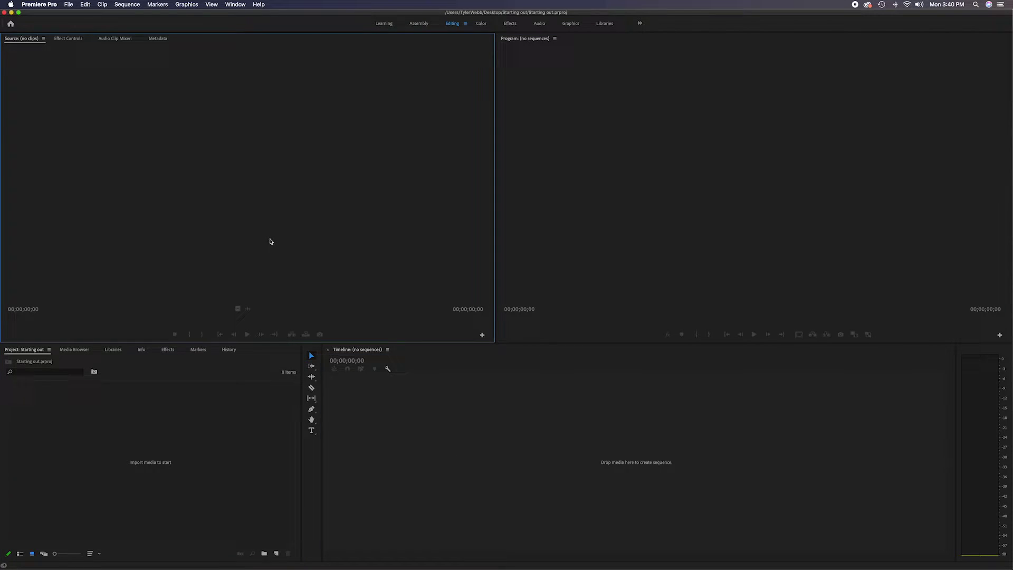
left_click(625, 224)
left_click(495, 416)
left_click(272, 437)
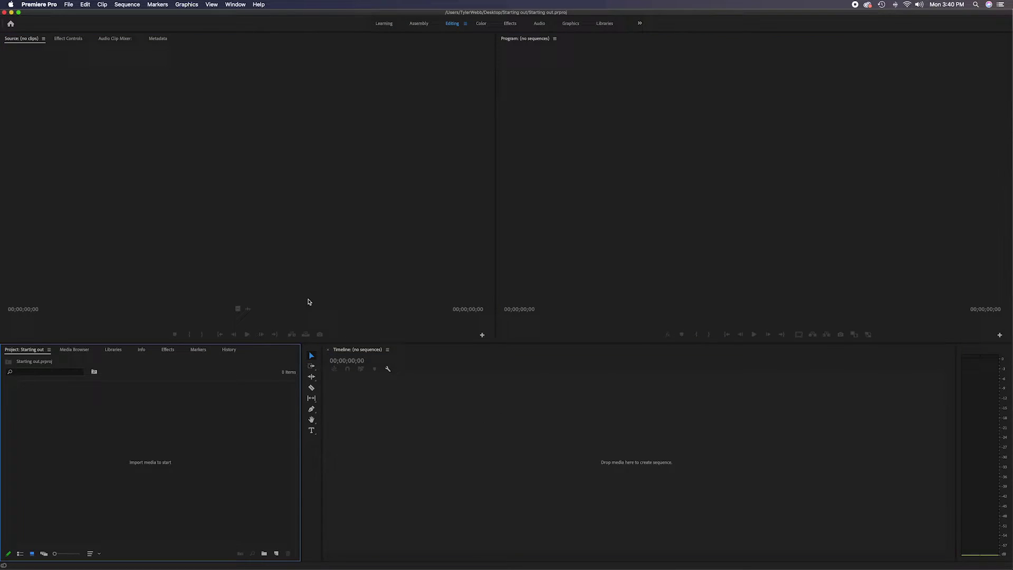
left_click(309, 278)
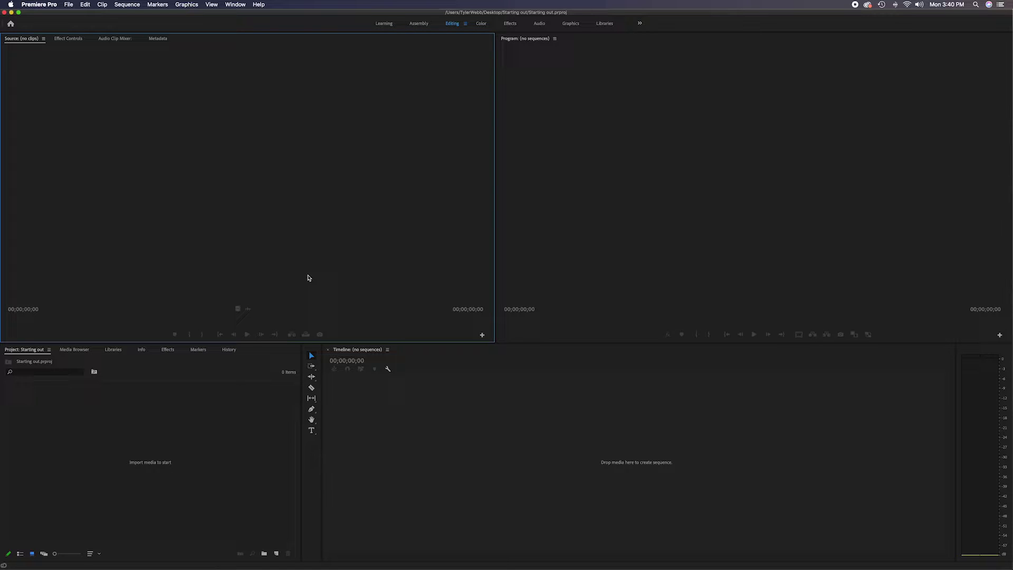
left_click(608, 265)
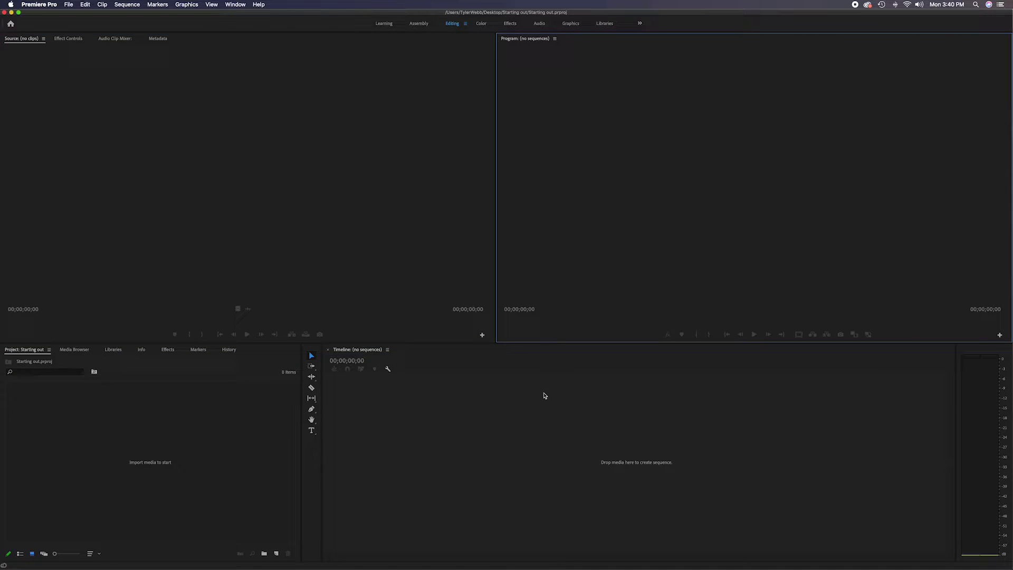
left_click(269, 440)
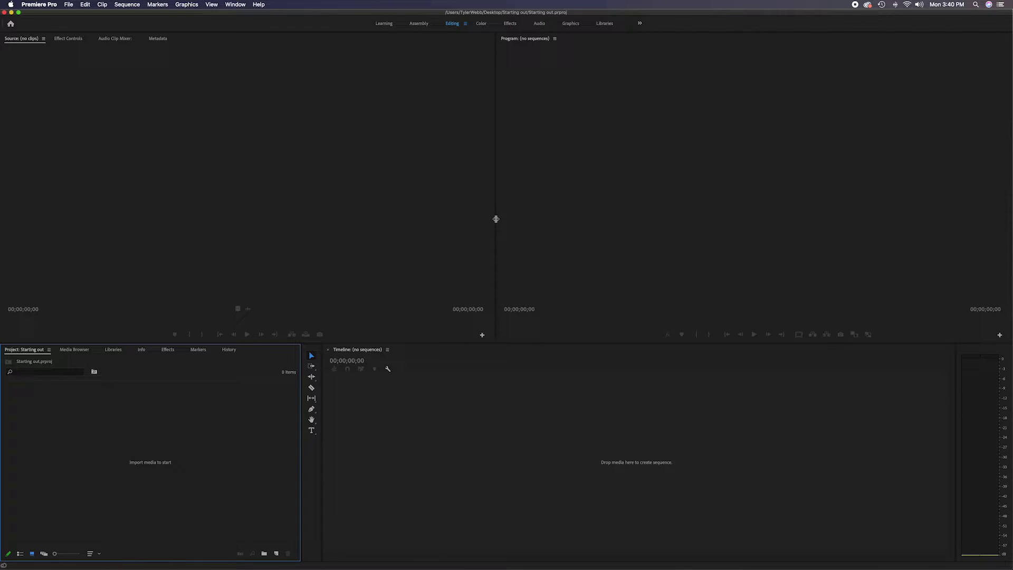
Widen the Program monitor, heighten the Project and Timeline panels, and widen the tools strip.
left_click_drag(496, 219, 305, 208)
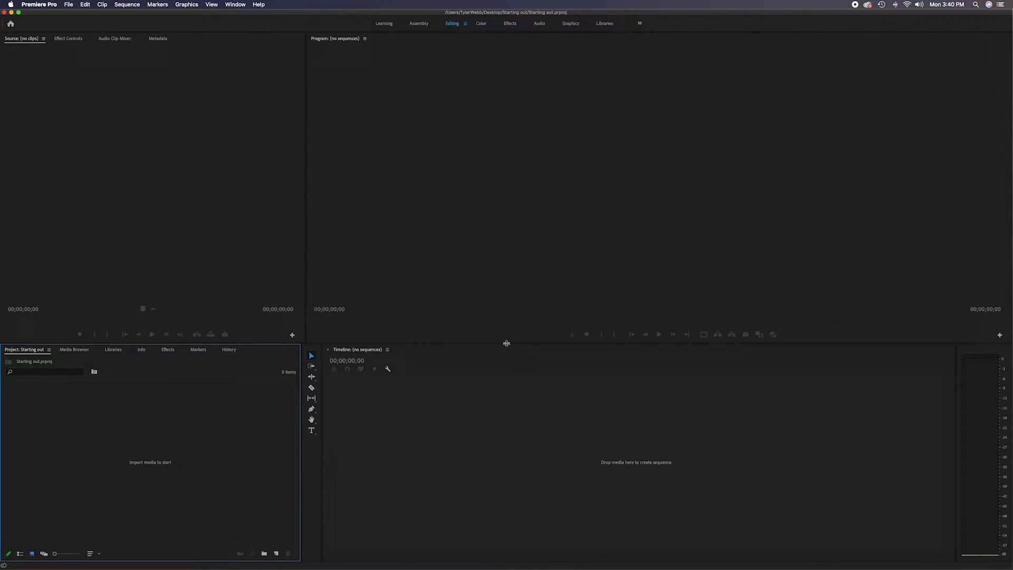
mouse_move(506, 343)
left_mouse_down()
mouse_move(525, 215)
mouse_move(507, 336)
left_mouse_up()
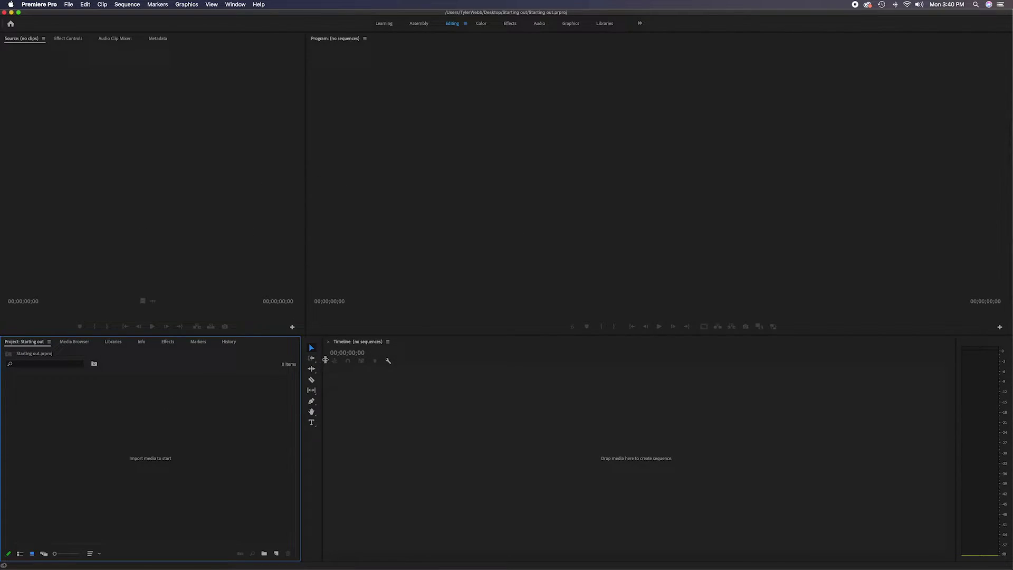
mouse_move(323, 363)
left_mouse_down()
mouse_move(653, 349)
mouse_move(319, 368)
left_mouse_up()
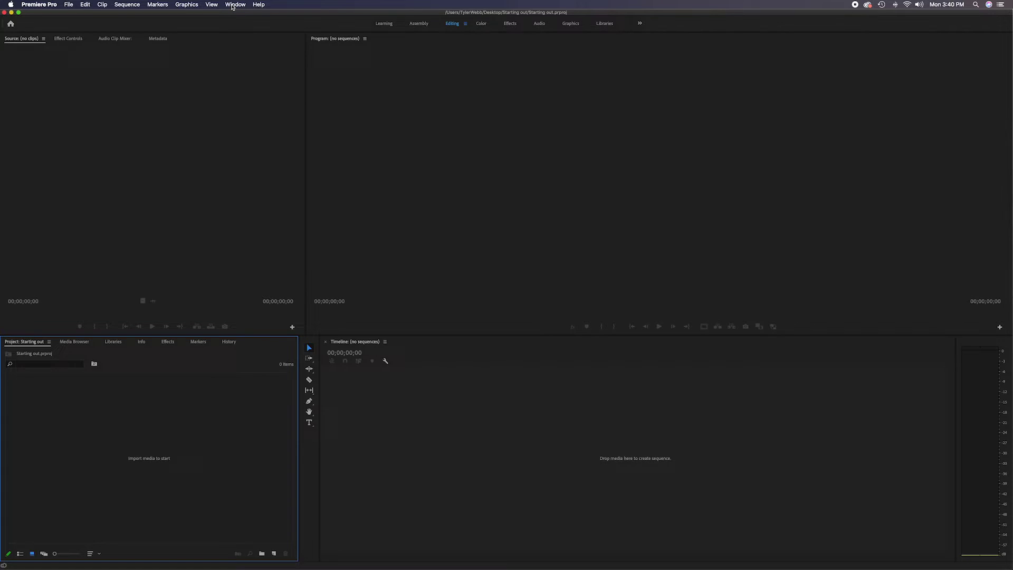
Reset the Editing workspace with Window > Workspaces > Reset to Saved Layout.
left_click(232, 6)
mouse_move(243, 14)
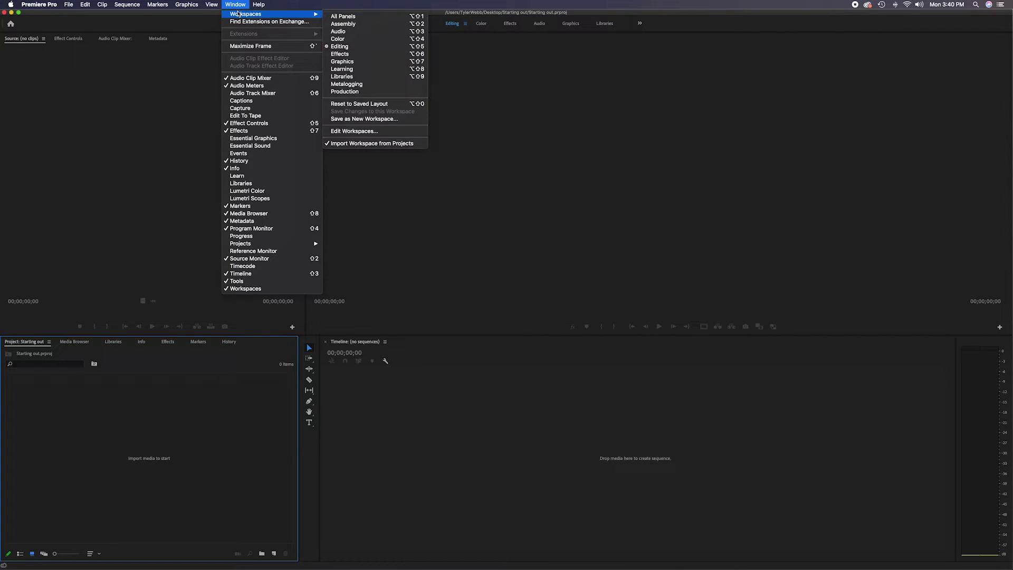
left_click(378, 105)
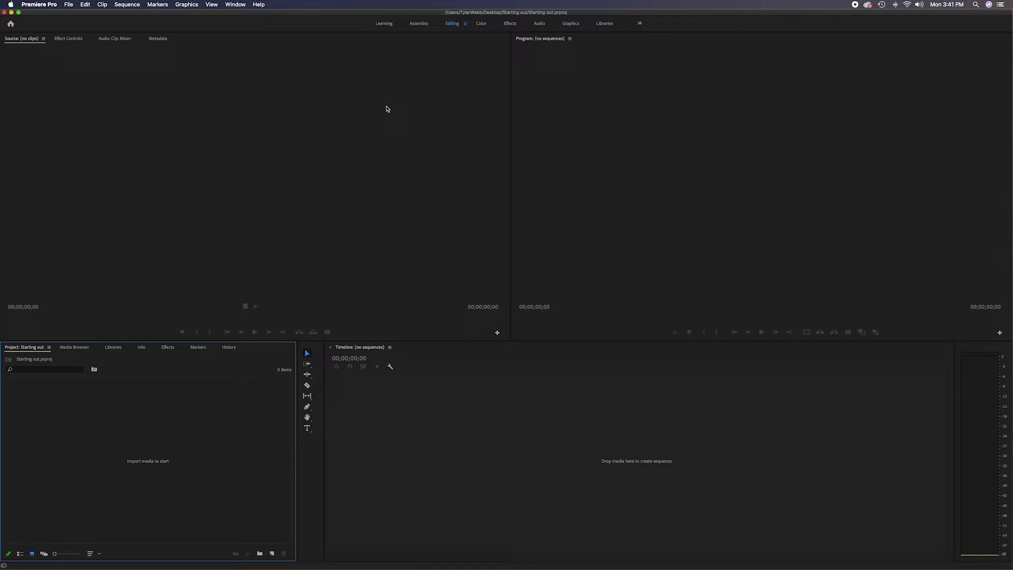
Focus the Source, Program, Timeline and Project panels in turn.
left_click(310, 155)
left_click(562, 202)
left_click(499, 446)
left_click(264, 438)
View the Media Browser, Libraries, Info, Effects, Markers and History tabs, ending on Media Browser.
left_click(79, 350)
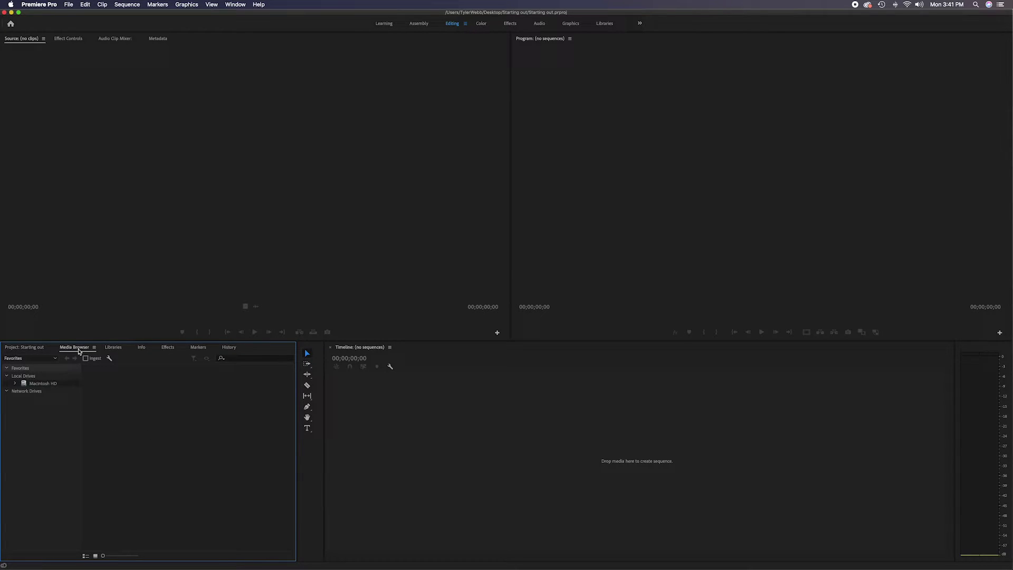
left_click(113, 349)
left_click(142, 350)
left_click(165, 349)
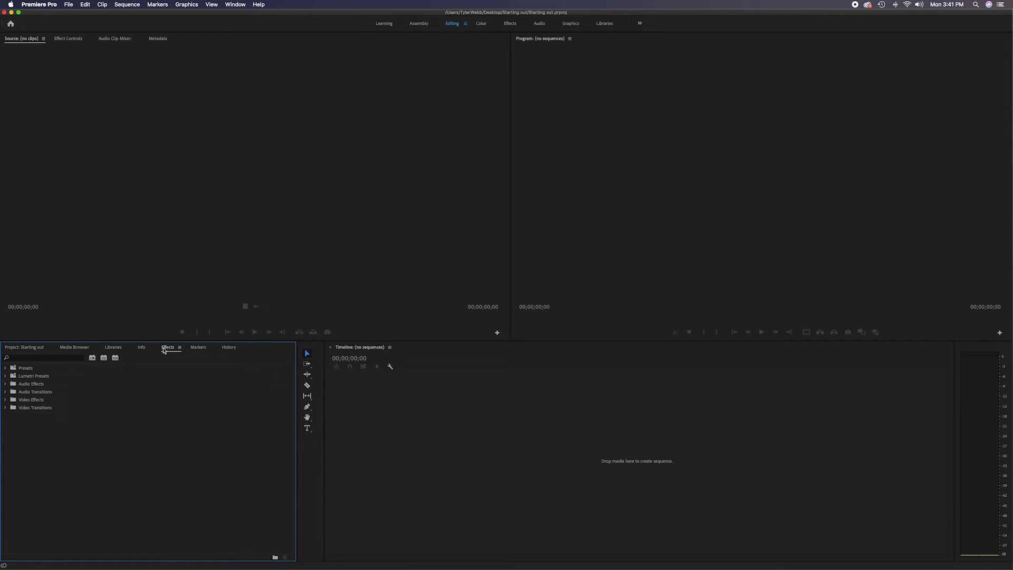
left_click(198, 349)
left_click(228, 349)
left_click(74, 350)
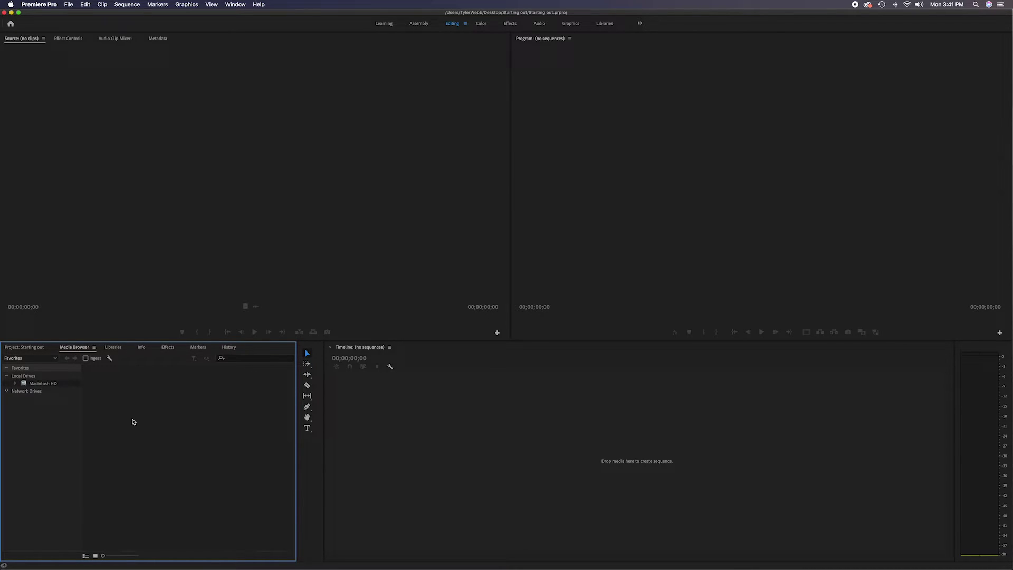
View the Effect Controls, Audio Clip Mixer and Metadata tabs, then return to the Source monitor.
left_click(223, 172)
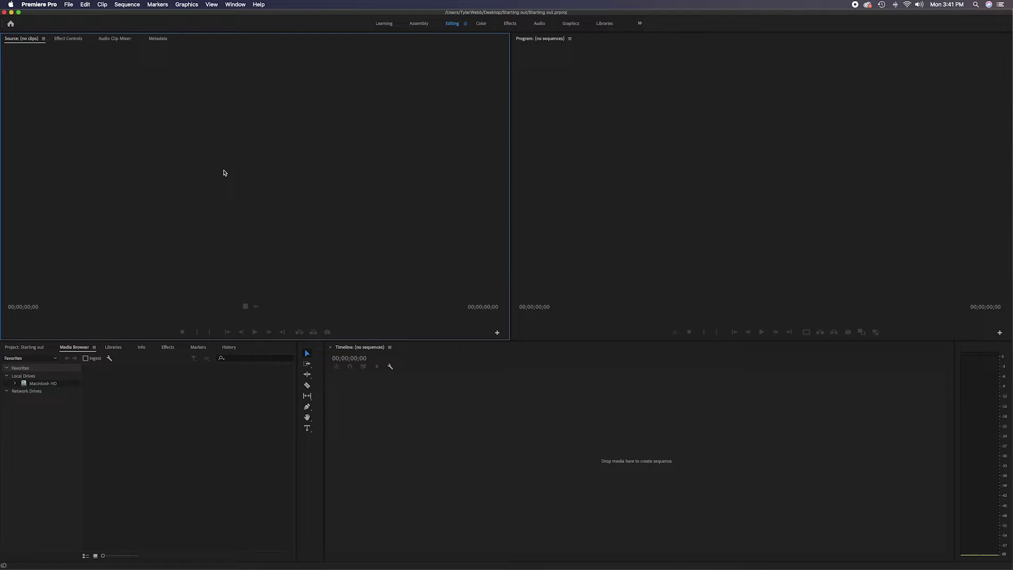
left_click(60, 39)
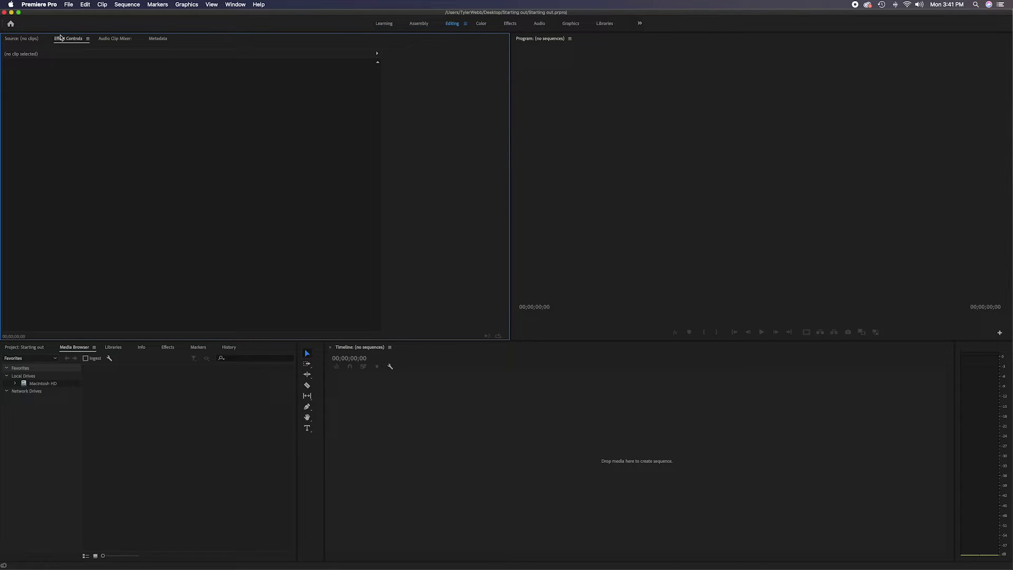
left_click(99, 39)
left_click(156, 39)
left_click(21, 39)
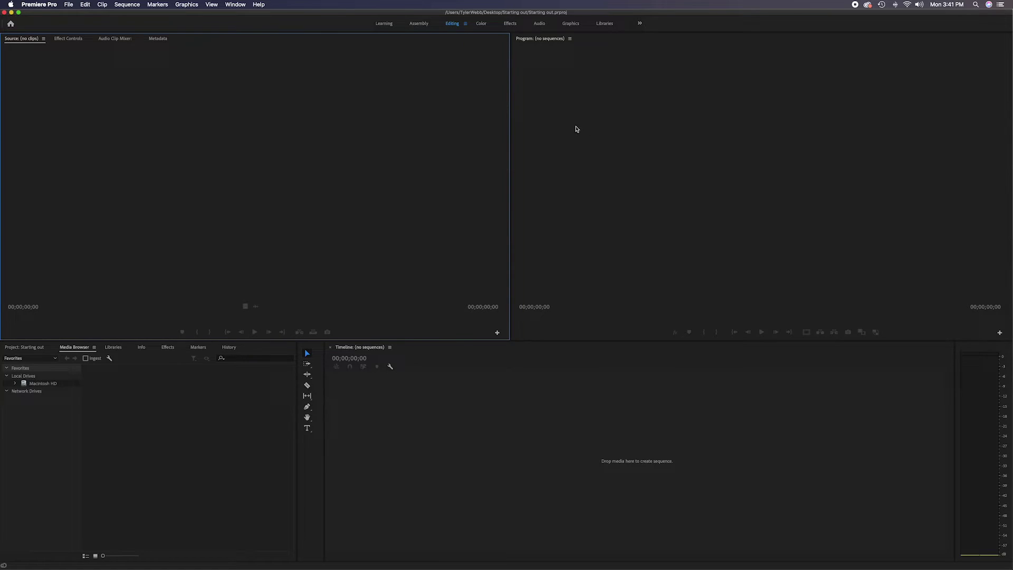
Focus the Program monitor, Timeline, Media Browser and Source monitor in turn.
left_click(588, 134)
left_click(550, 434)
left_click(225, 429)
left_click(300, 259)
Show the 'Project: Starting out' tab in the lower-left panel group.
left_click(40, 350)
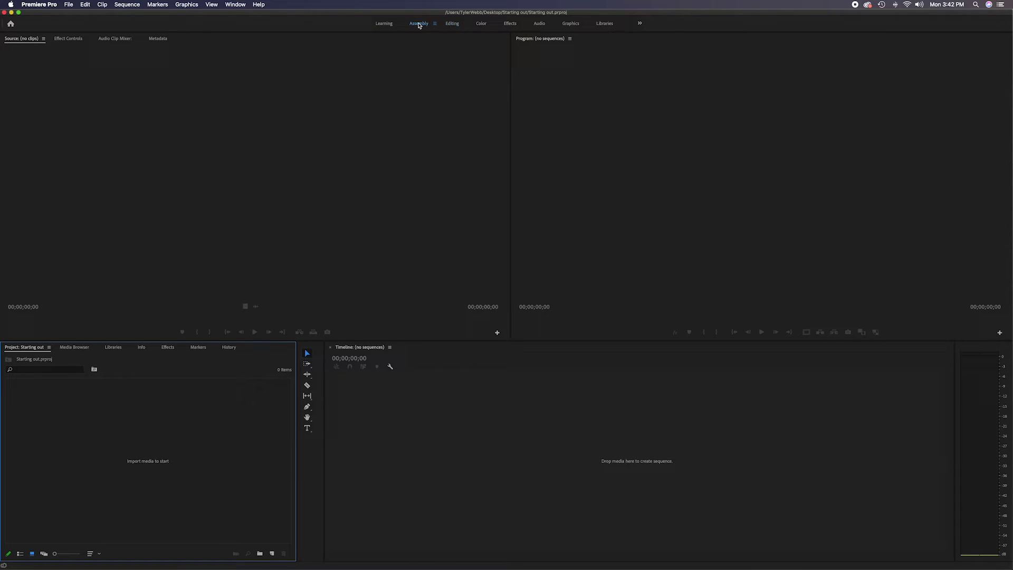
left_click(419, 23)
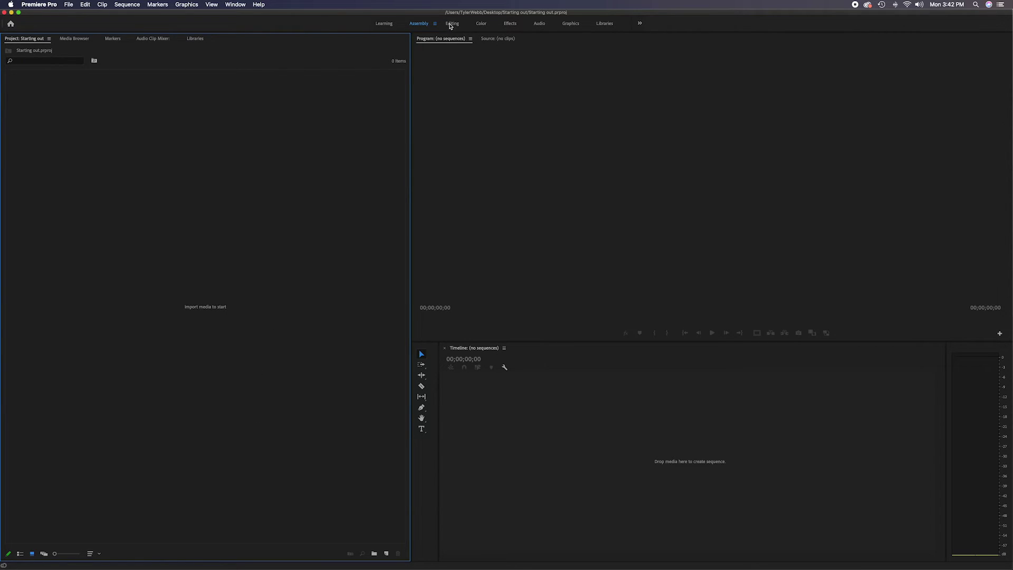
left_click(452, 24)
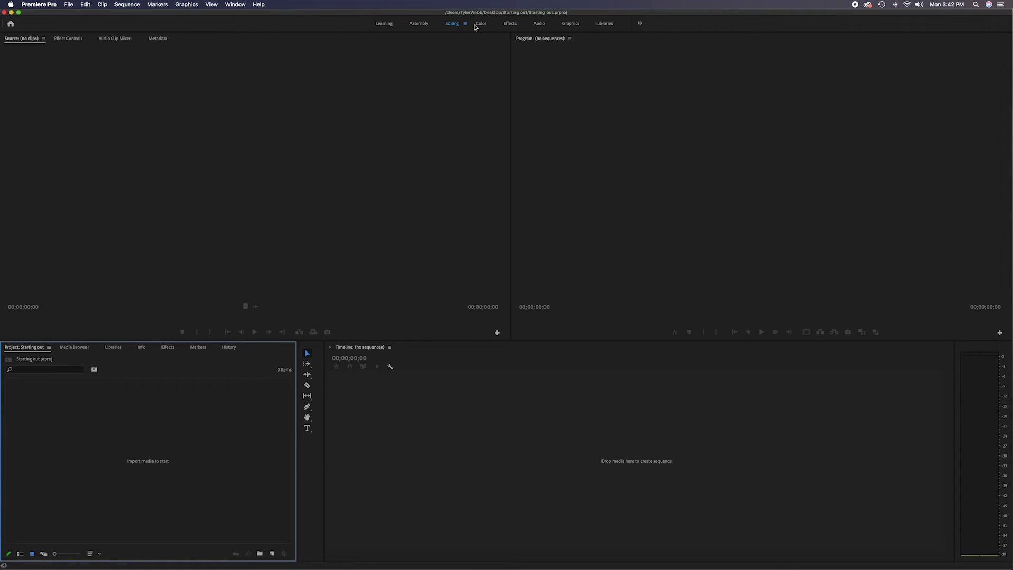
left_click(481, 25)
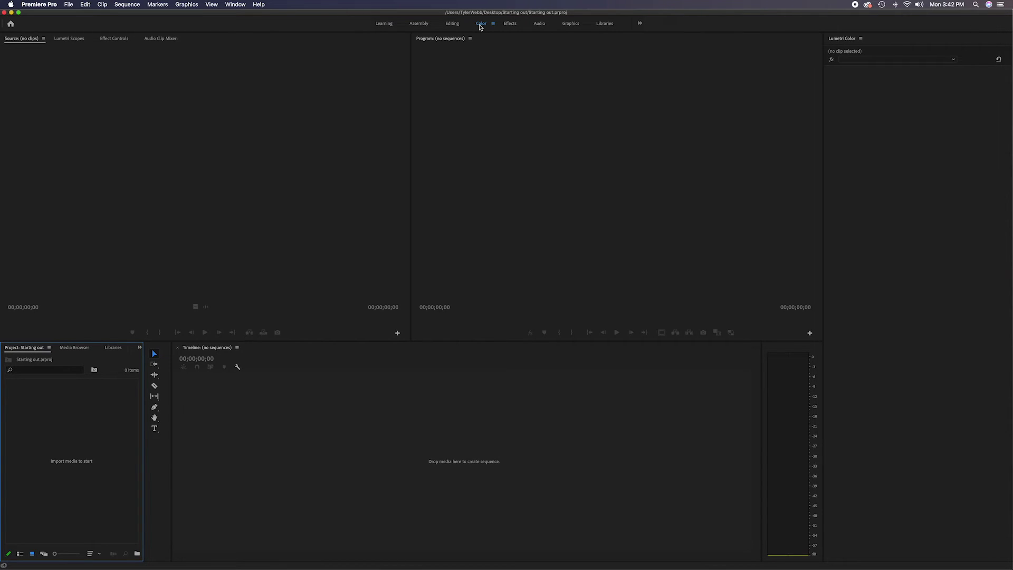
left_click(509, 24)
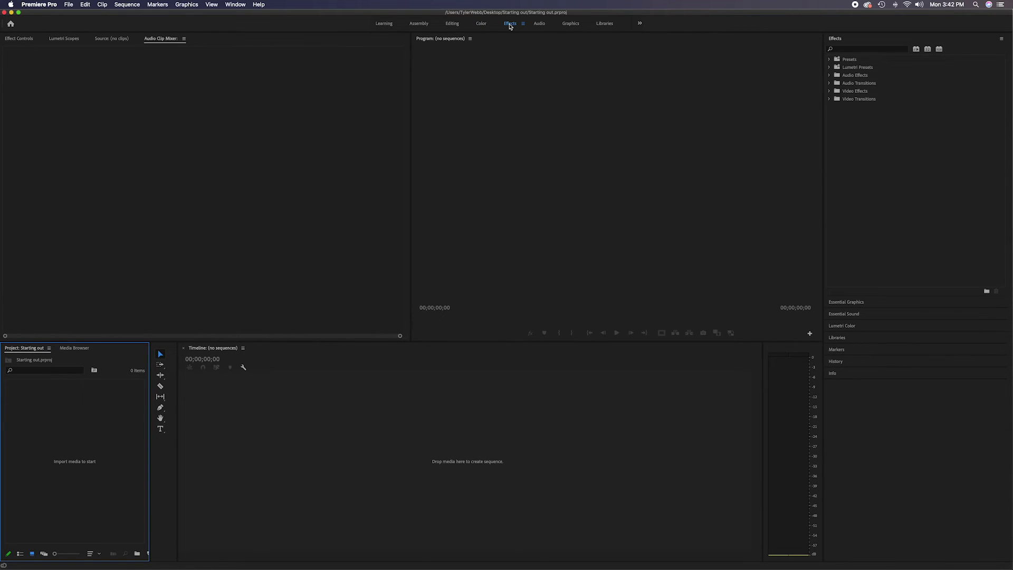
left_click(538, 24)
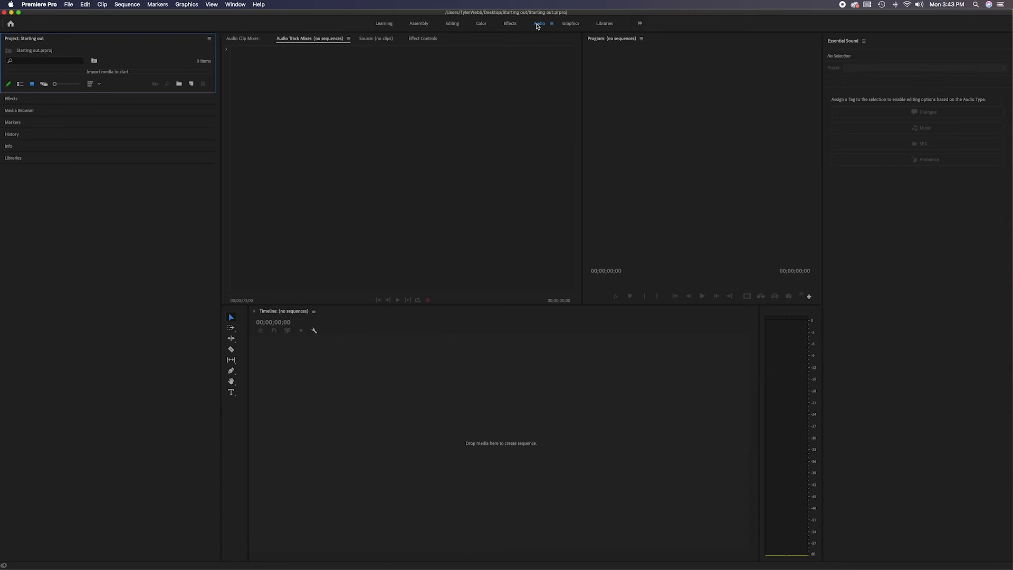
left_click(566, 24)
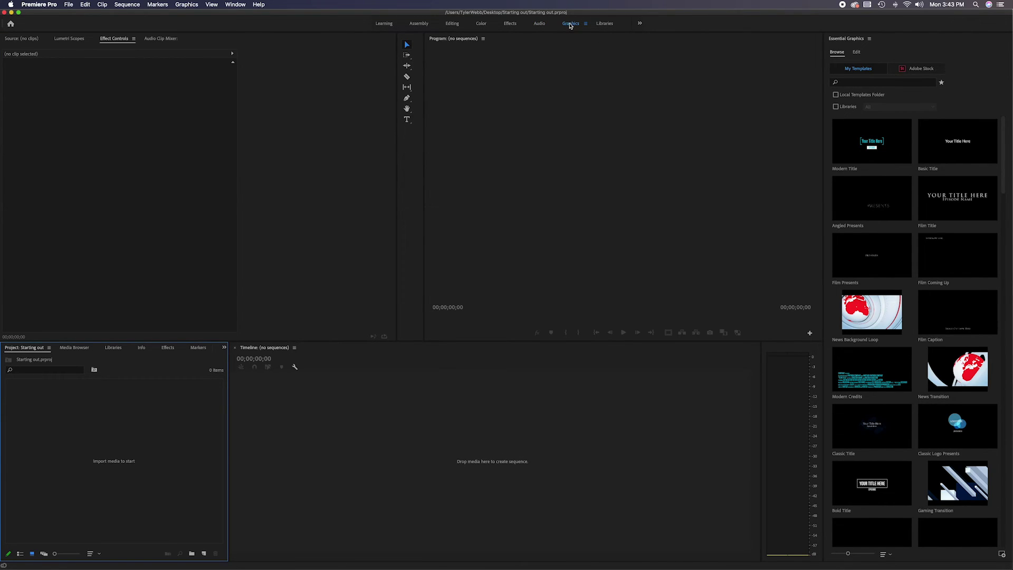
left_click(452, 26)
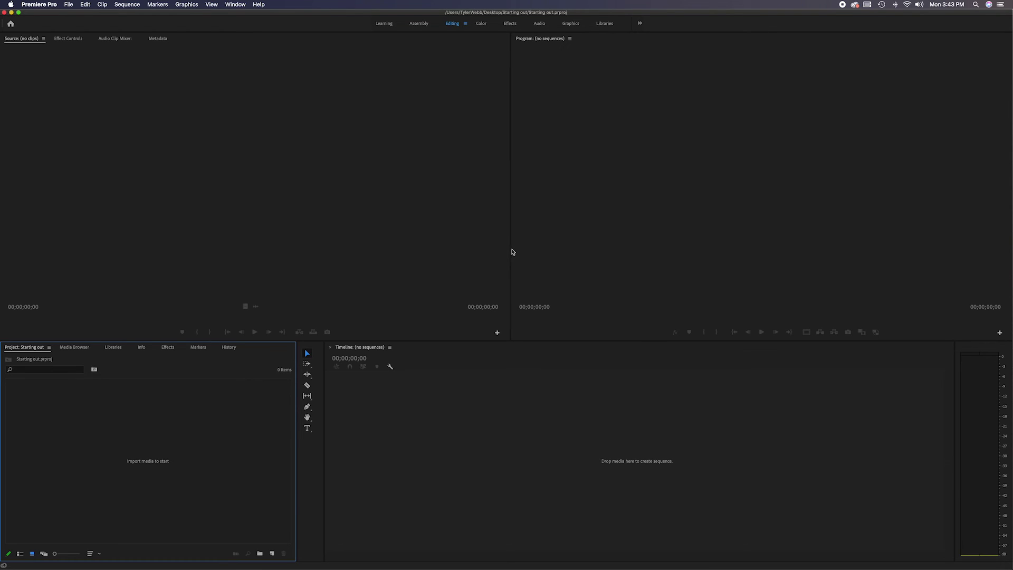
left_click(261, 237)
left_click(527, 198)
left_click(511, 395)
left_click(206, 425)
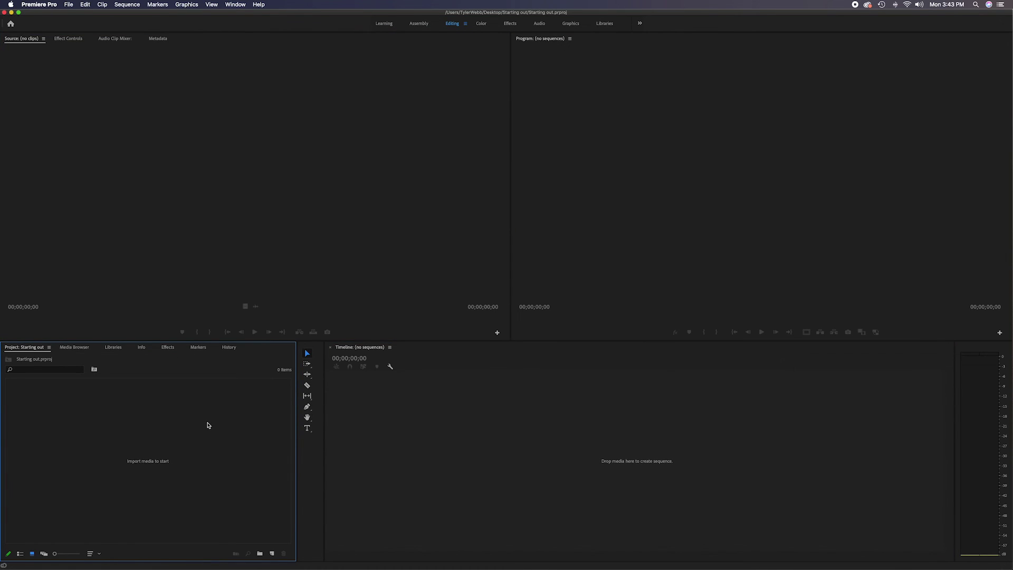